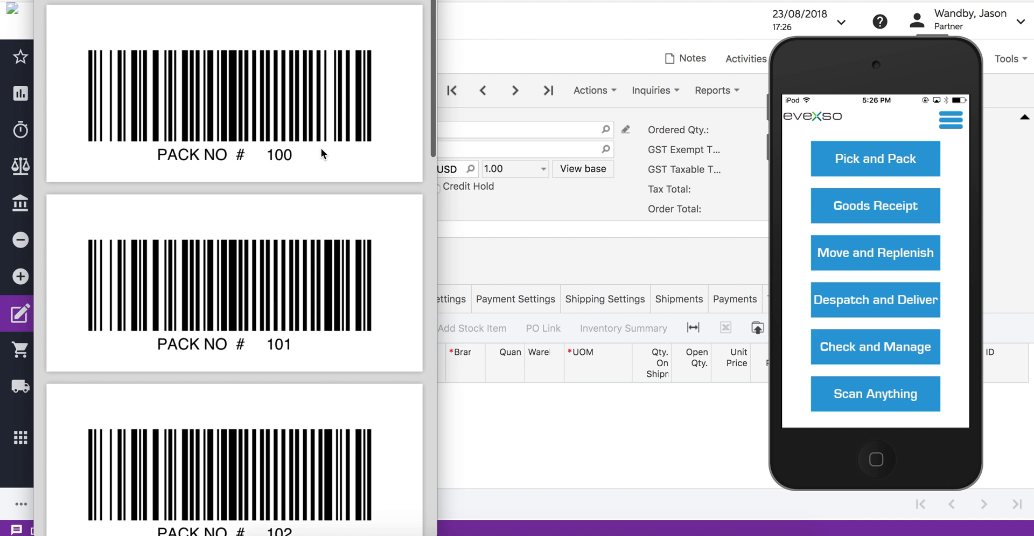
# Step: Look through the pack number barcode labels
pyautogui.scroll(-3, 321, 148)
pyautogui.scroll(3, 321, 147)
pyautogui.scroll(-3, 321, 148)
pyautogui.scroll(3, 322, 147)
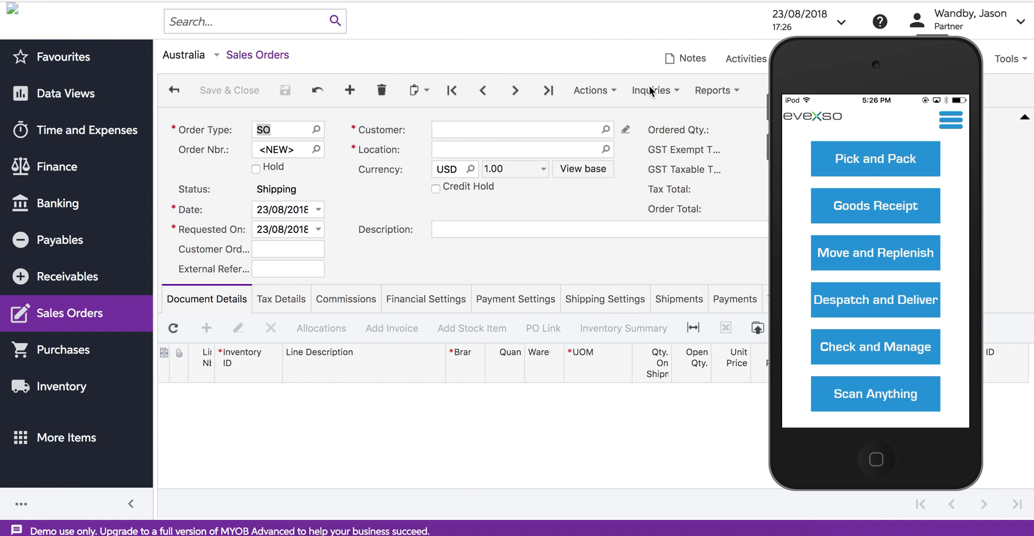
pyautogui.moveTo(774, 61)
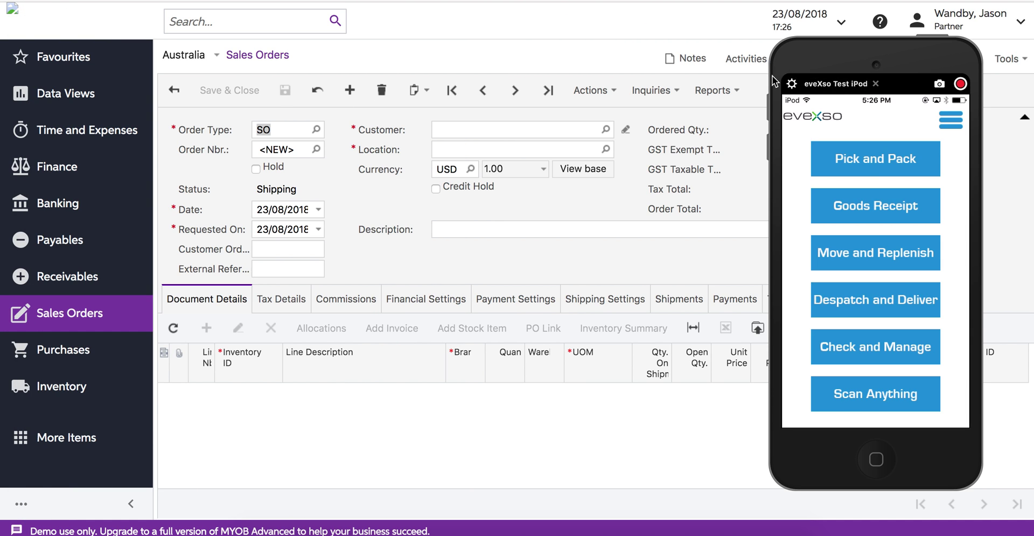
pyautogui.moveTo(861, 51); pyautogui.dragTo(850, 33)
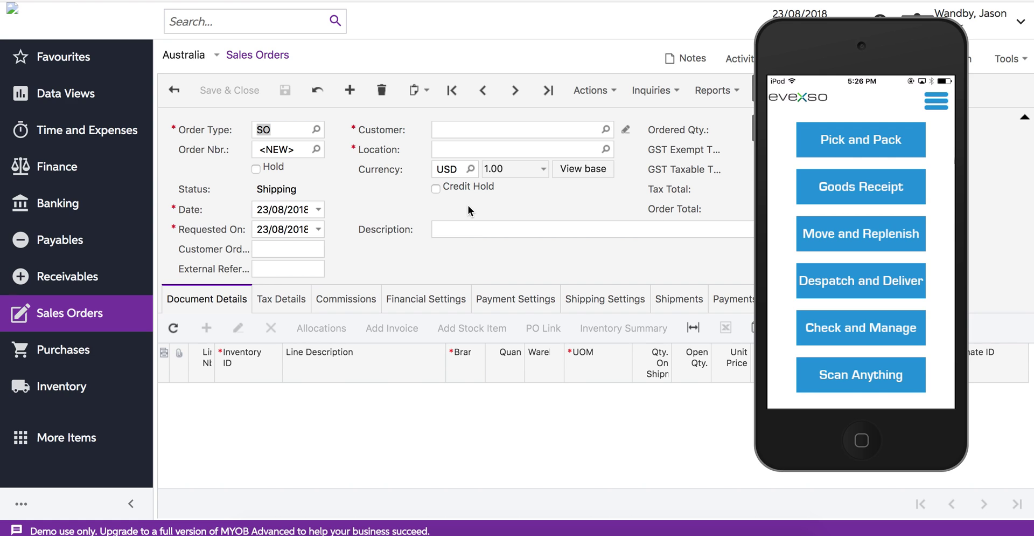
pyautogui.click(470, 272)
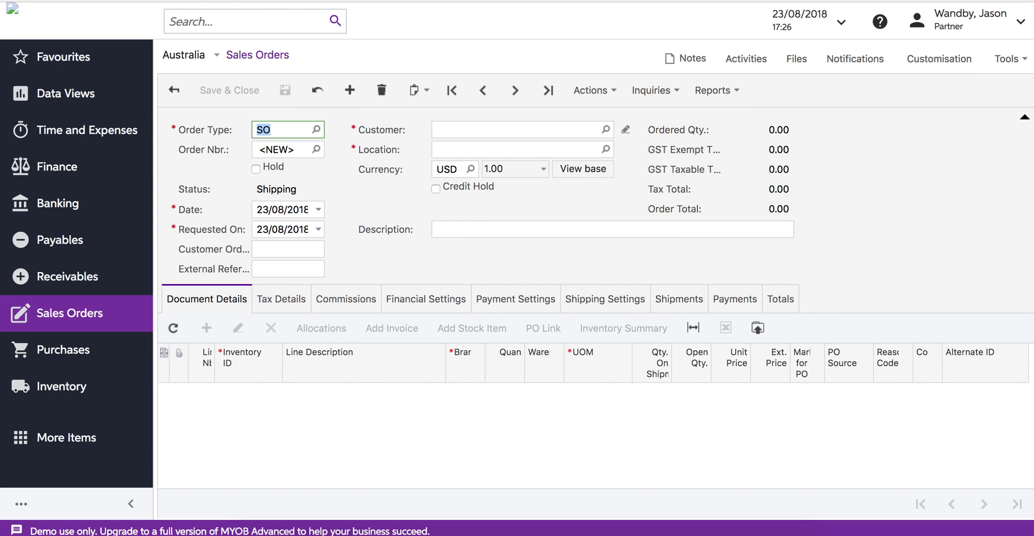
# Step: Switch to eveXso Connect and check its Manifest and Despatches pages for pending entries
pyautogui.click(260, 0)
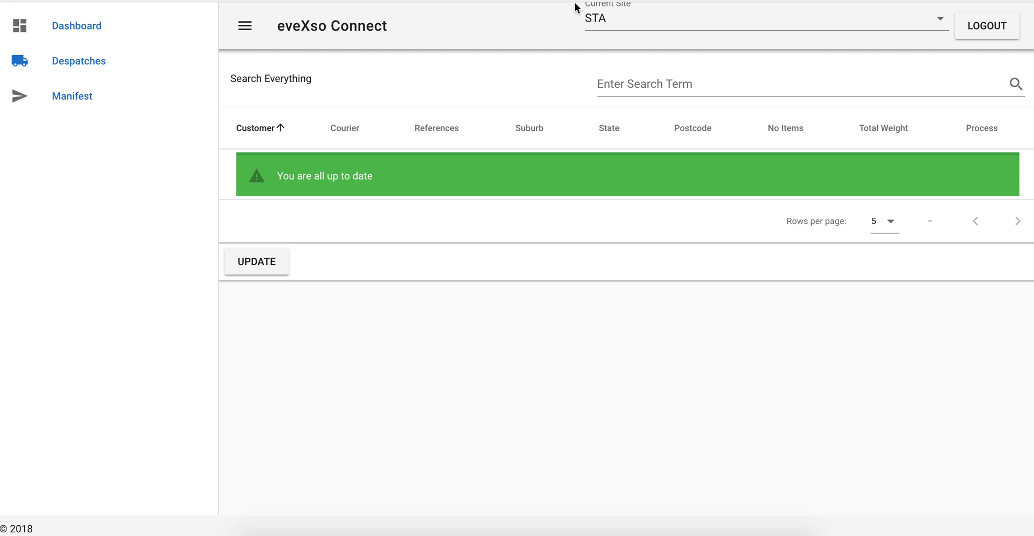
pyautogui.click(117, 96)
pyautogui.click(109, 64)
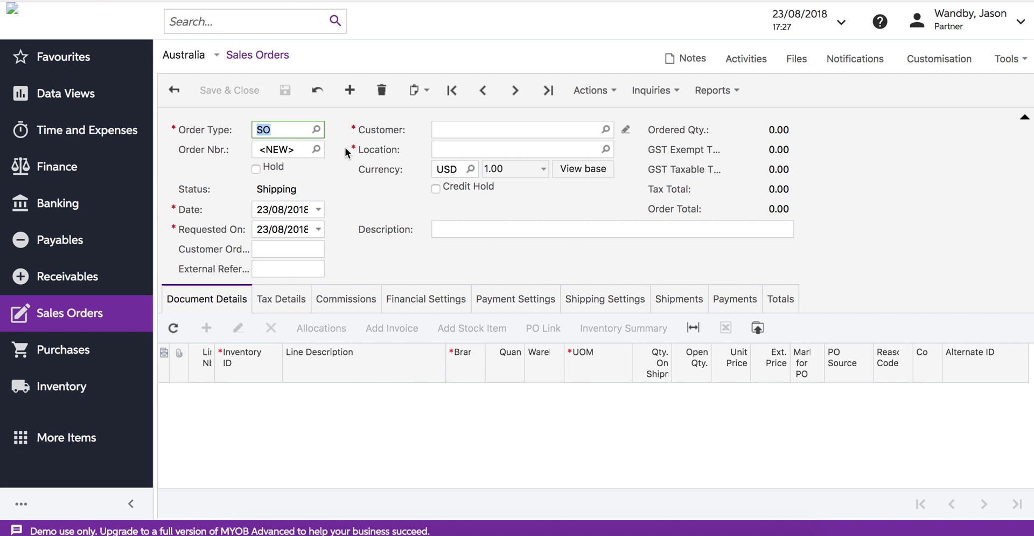
# Step: Enter the customer's ID on the new MYOB Advanced sales order and add a line for inventory item M01
pyautogui.click(499, 132)
pyautogui.write('01')
pyautogui.press('Tab')
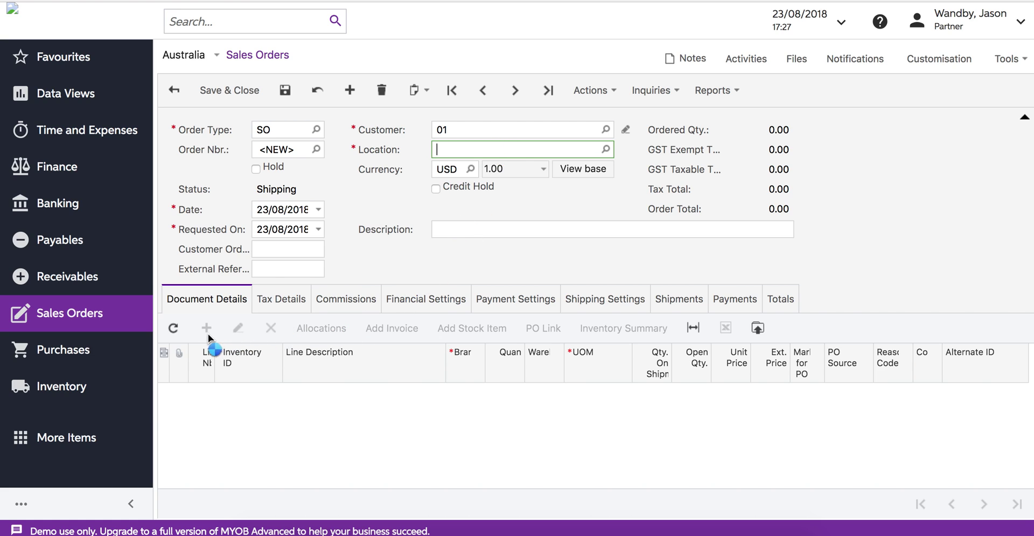
pyautogui.click(207, 328)
pyautogui.click(267, 389)
pyautogui.write('M01')
pyautogui.press('Tab')
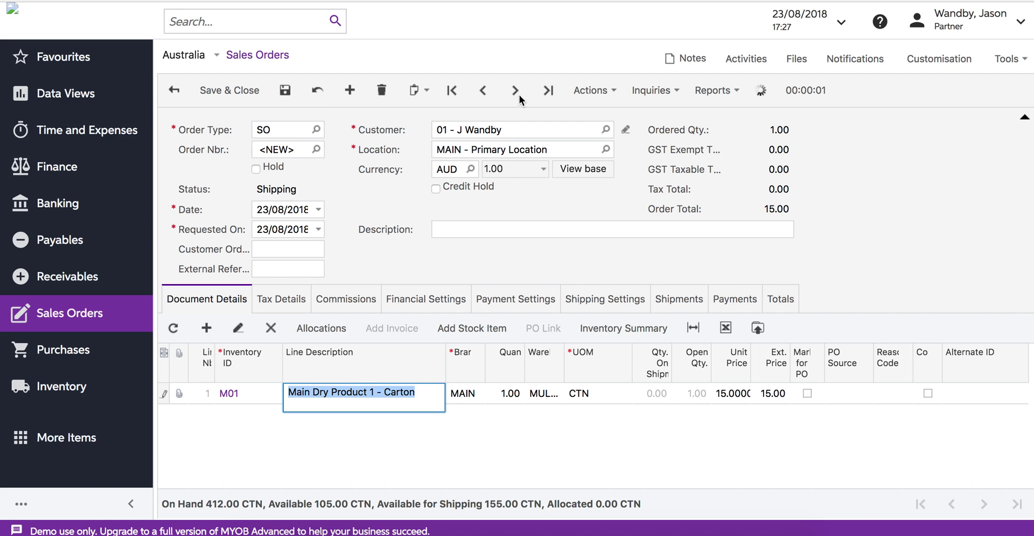
# Step: Create a shipment from the sales order dated 23/08/2018 from the MULTIZONE warehouse
pyautogui.click(593, 90)
pyautogui.click(610, 114)
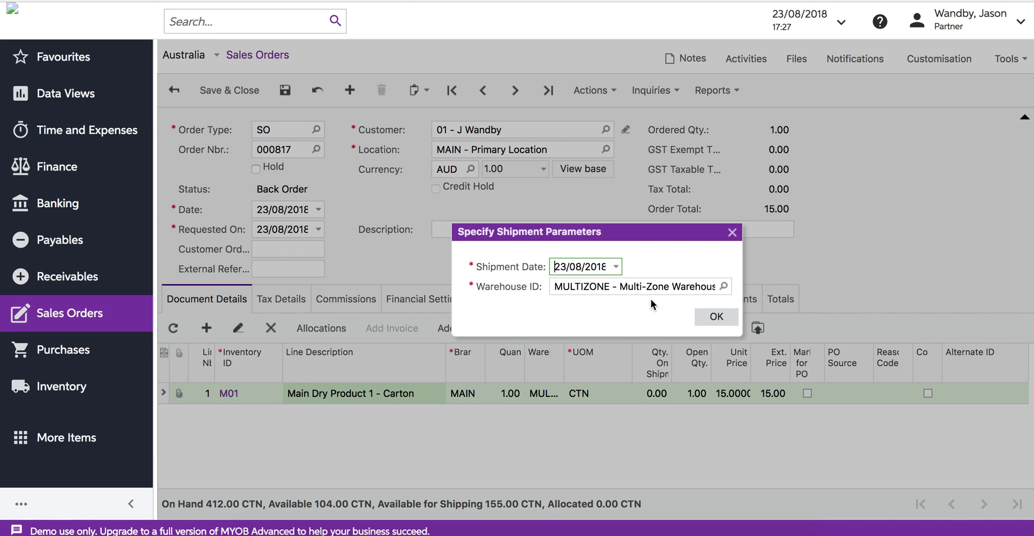
pyautogui.click(717, 318)
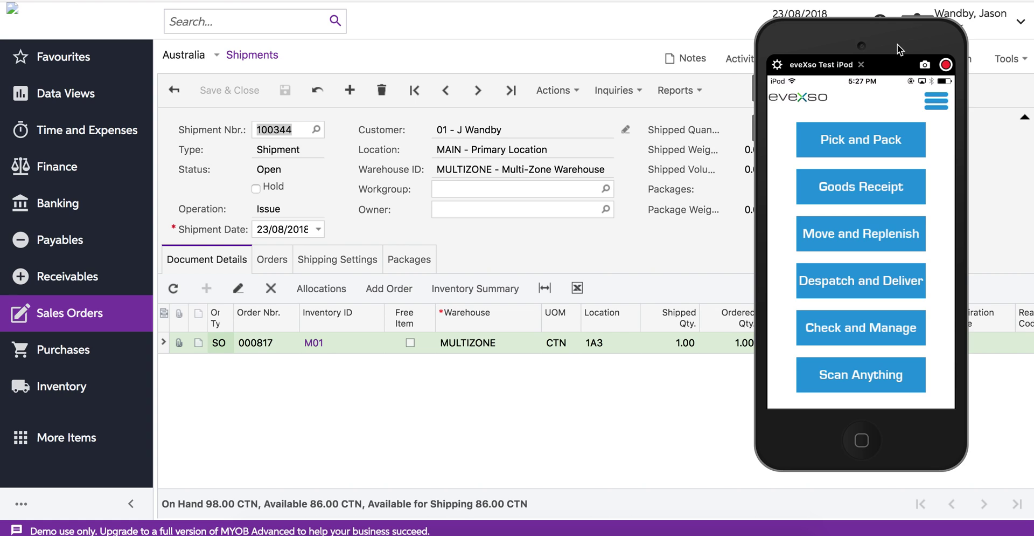
# Step: In the mobile Pick screens, confirm 1 CTN of Main Dry Product 1 - Carton and set the small box's weight to 1.55 kg
pyautogui.moveTo(898, 44); pyautogui.dragTo(871, 41)
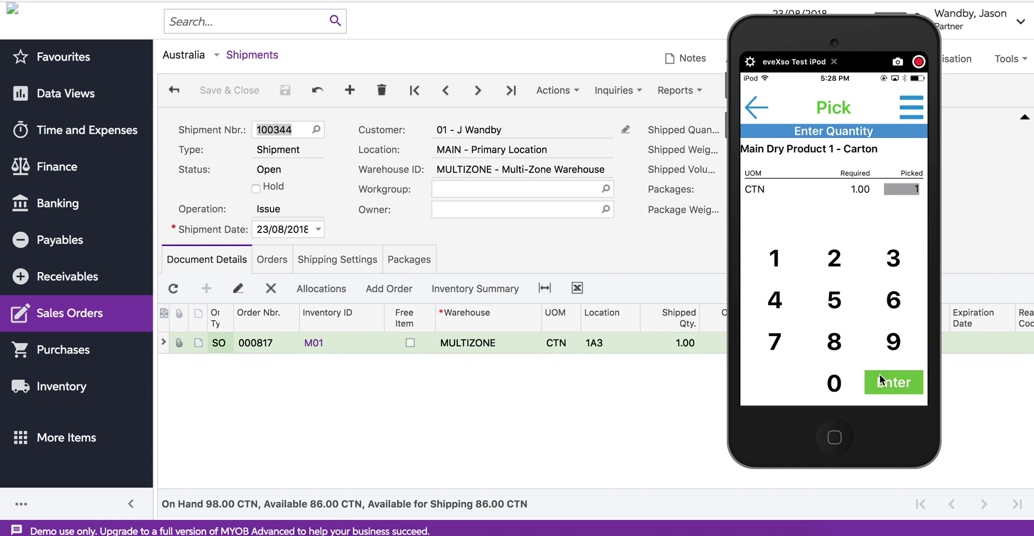
pyautogui.click(880, 379)
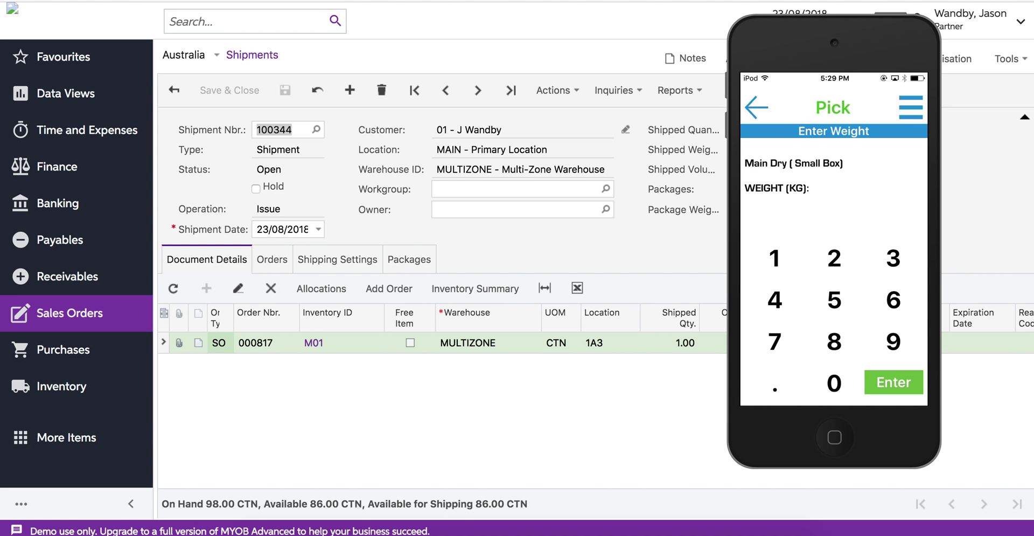
pyautogui.click(775, 257)
pyautogui.click(775, 387)
pyautogui.click(834, 300)
pyautogui.click(835, 300)
pyautogui.click(894, 382)
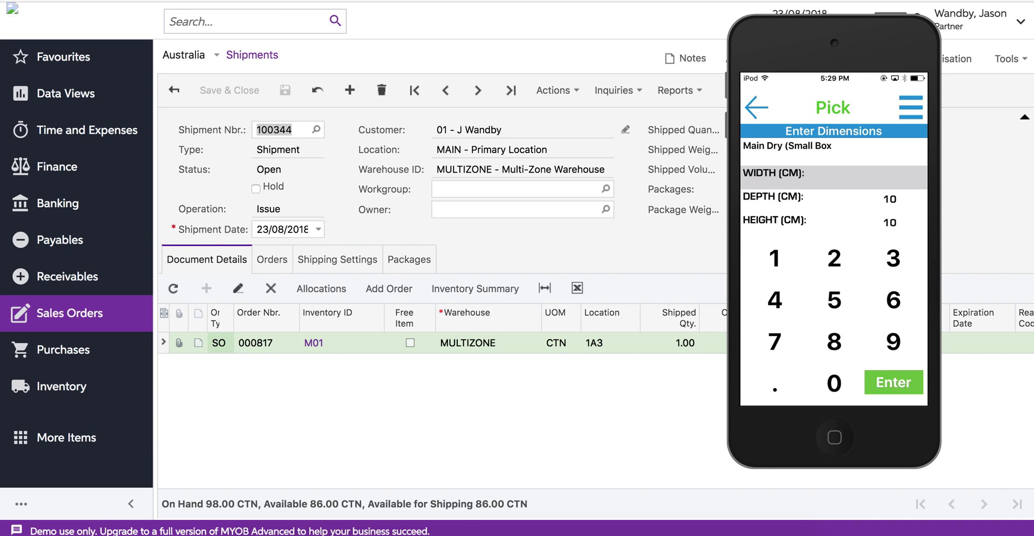
# Step: Set the small box's width to 15 cm and print and close the pack at packing station PA
pyautogui.write('15')
pyautogui.press('Return')
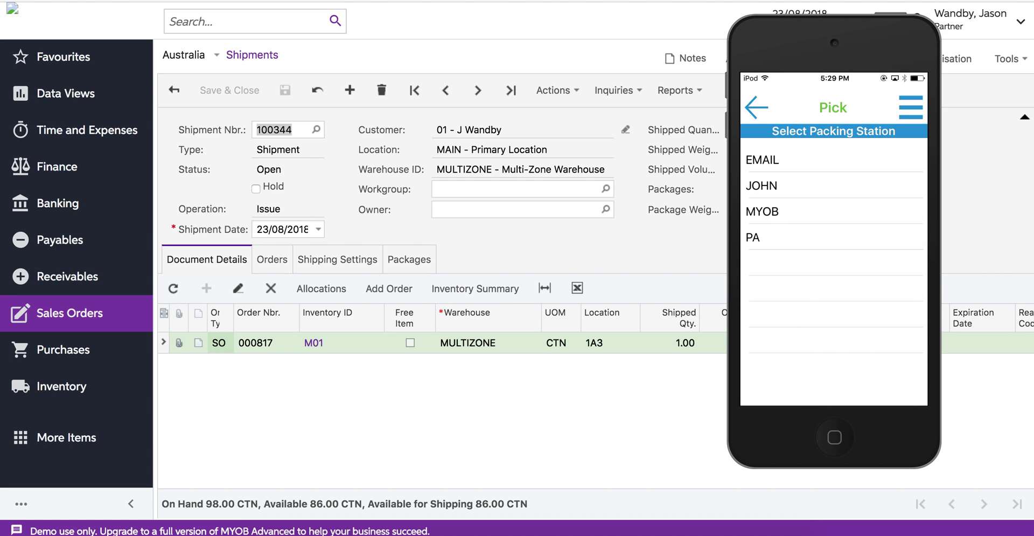
pyautogui.click(781, 237)
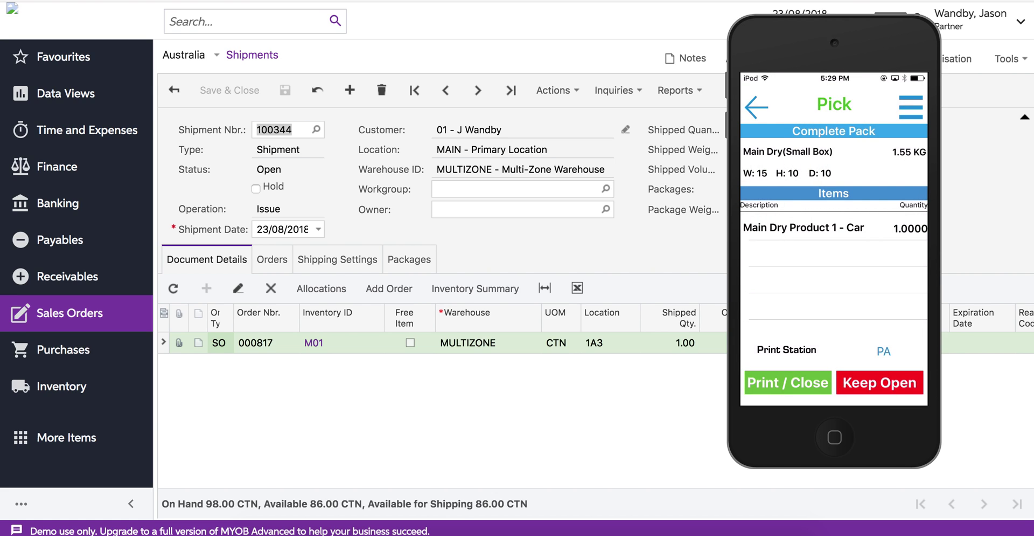
pyautogui.click(789, 382)
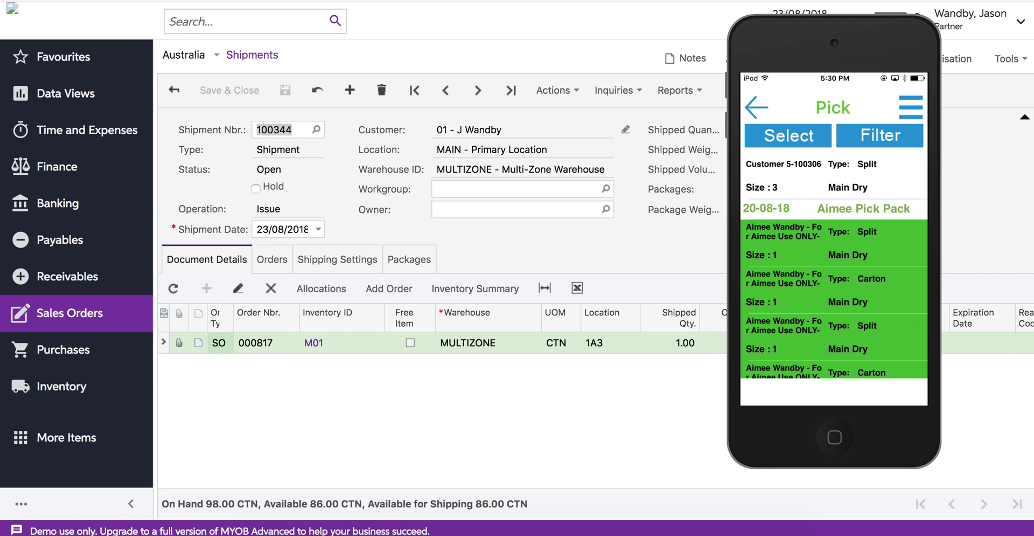
# Step: Switch to Mail and open the pack label attached to the newest support message
pyautogui.moveTo(933, 153)
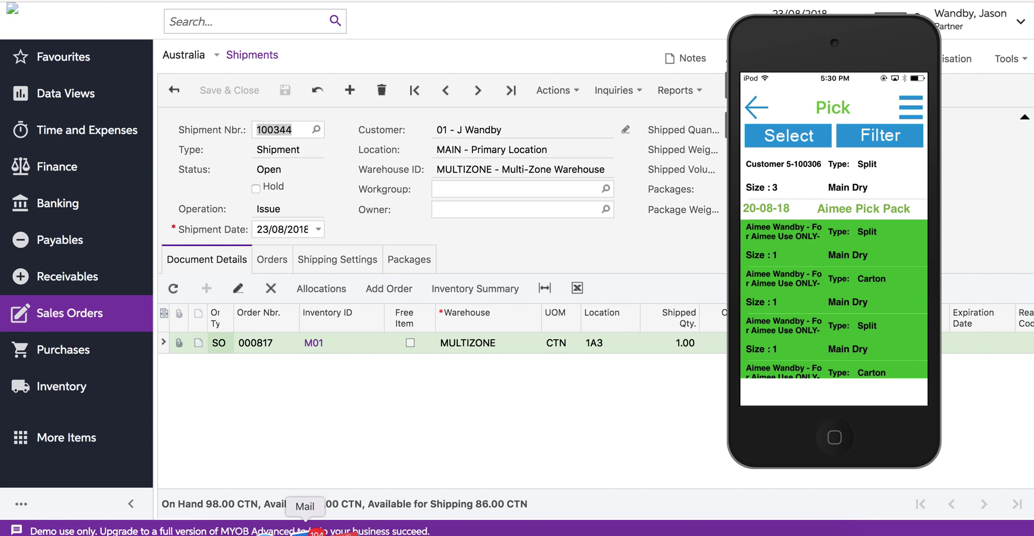
pyautogui.click(305, 527)
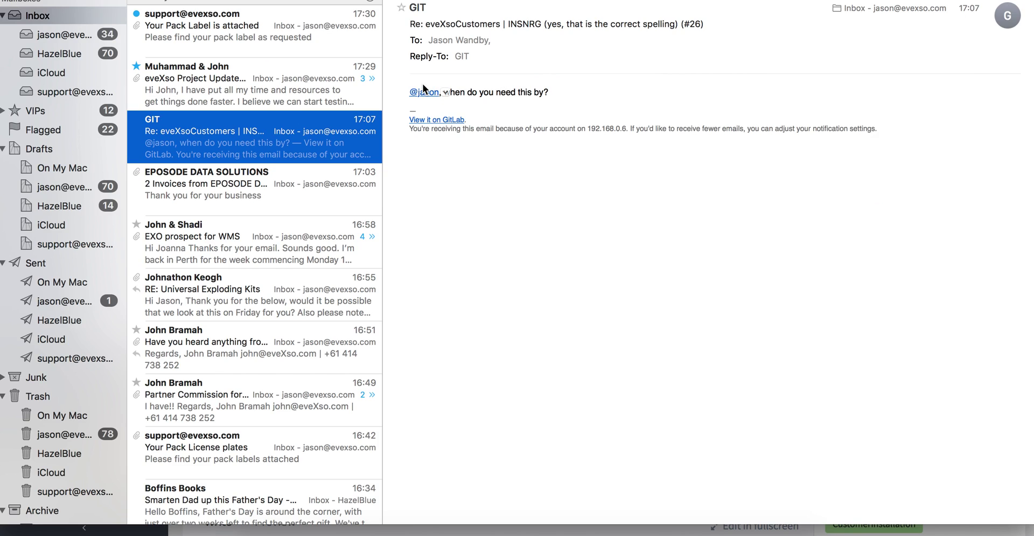
pyautogui.click(309, 41)
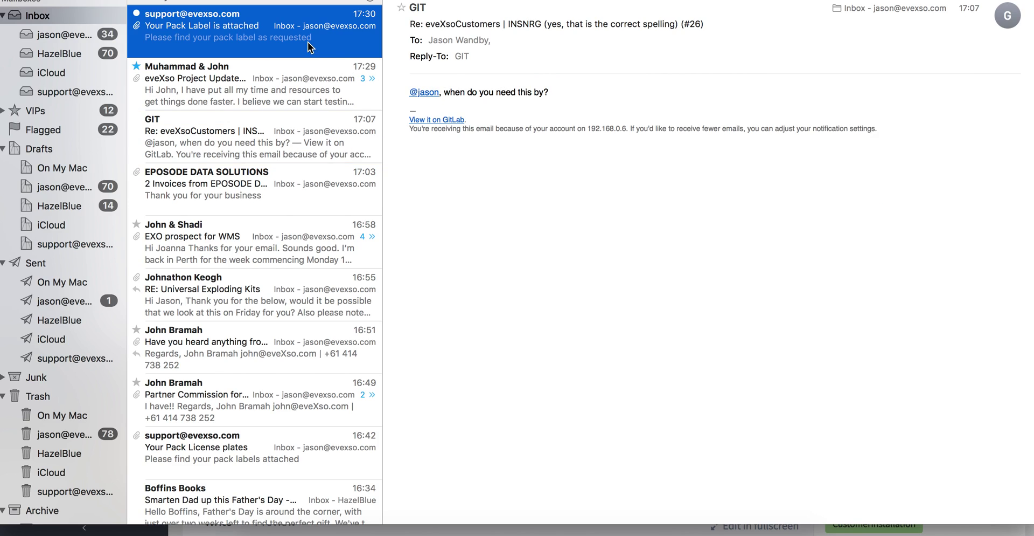
pyautogui.click(692, 197)
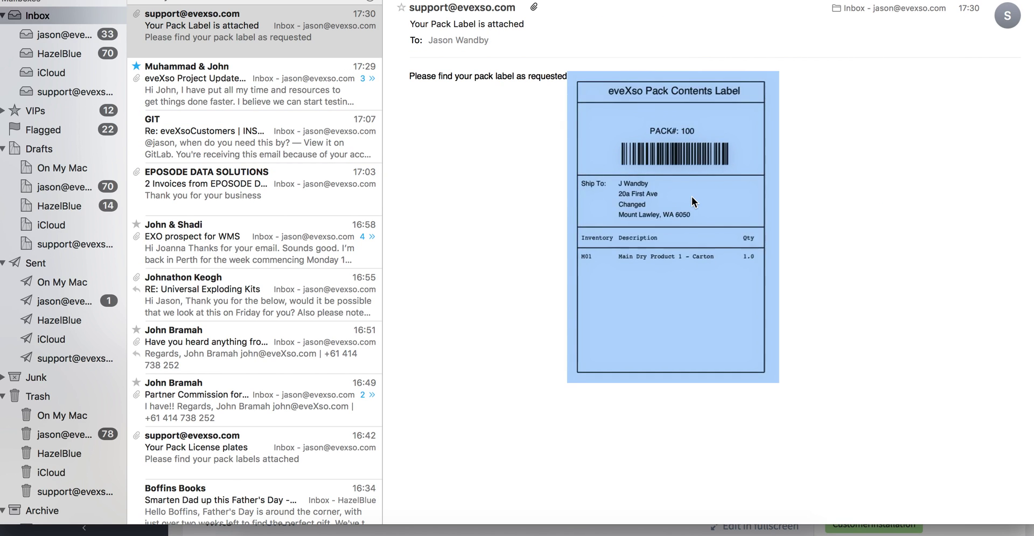
pyautogui.doubleClick(648, 219)
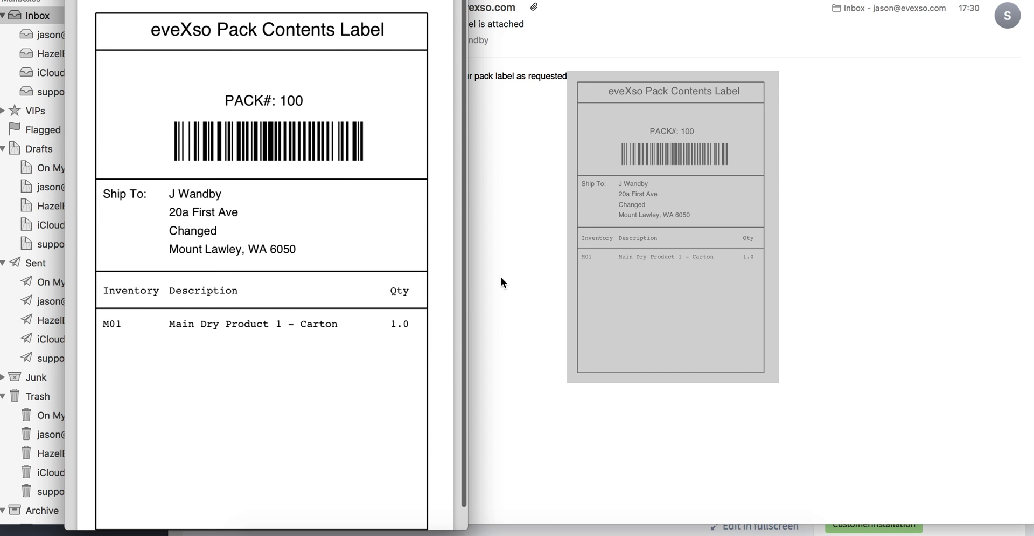
# Step: Switch to eveXso Connect, reload the despatch list and open the pending TOLL despatch for processing
pyautogui.hotkey('ctrl', 'Right')
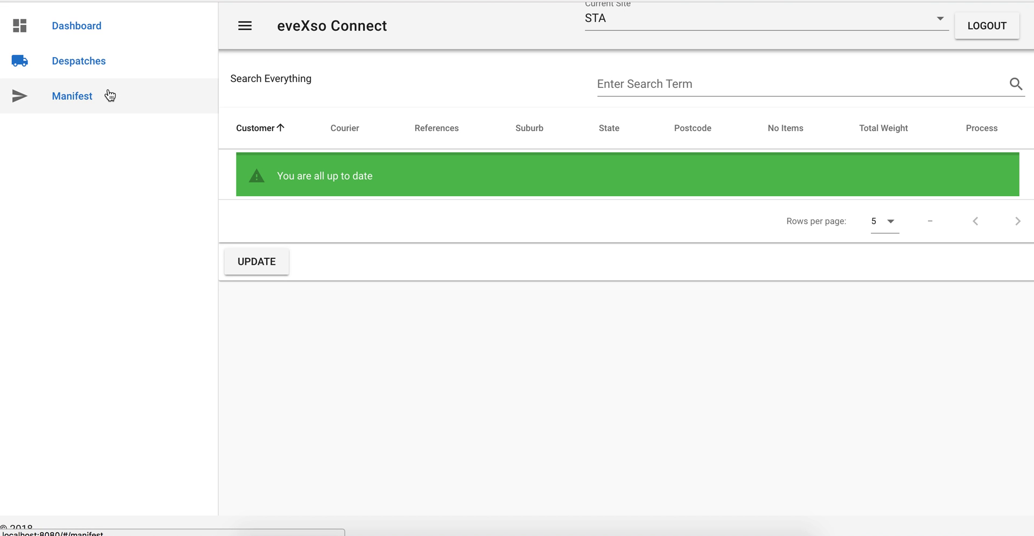
pyautogui.click(109, 62)
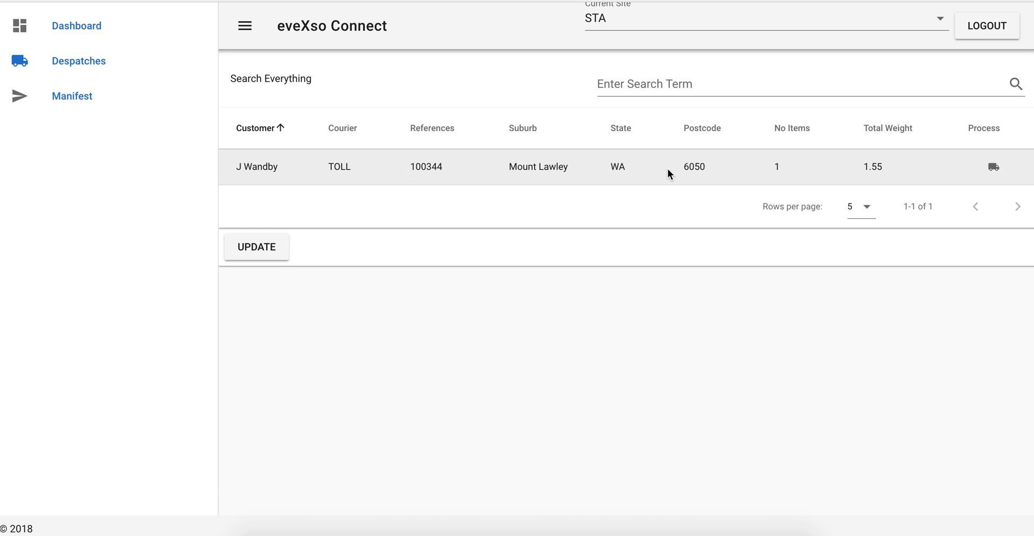
pyautogui.click(993, 168)
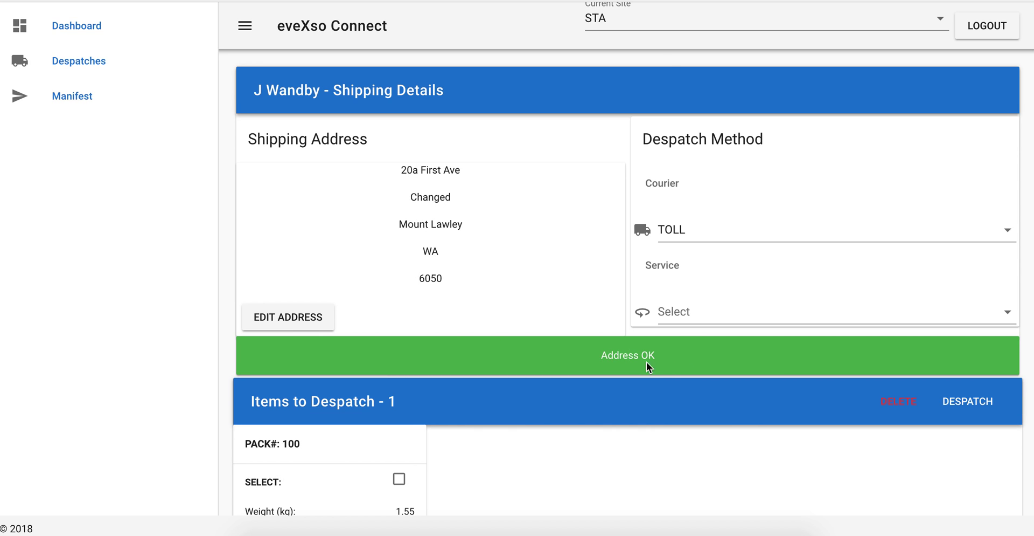
# Step: Open the shipping address for editing, view the suburb options and save the address without changes
pyautogui.click(286, 317)
pyautogui.click(698, 246)
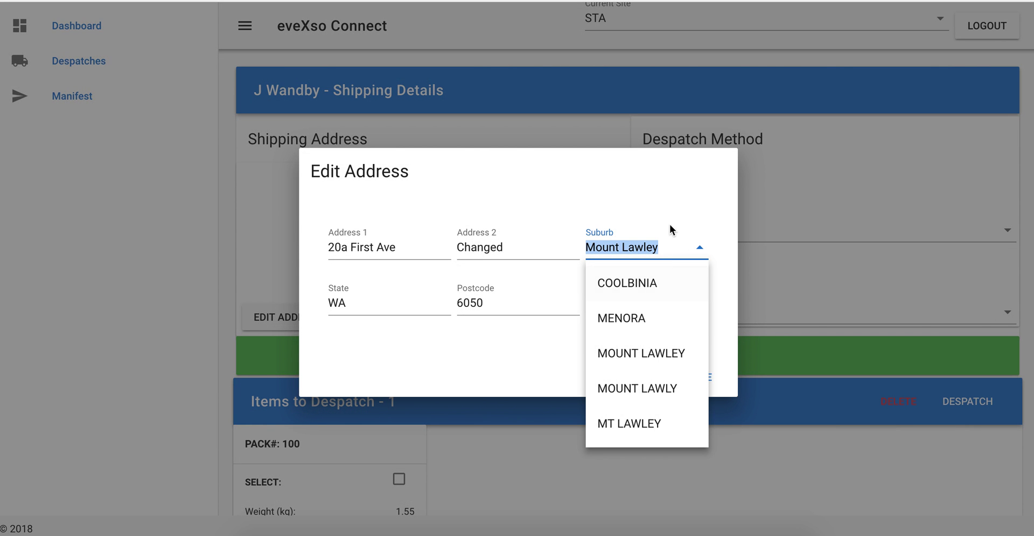
pyautogui.click(669, 216)
pyautogui.click(703, 380)
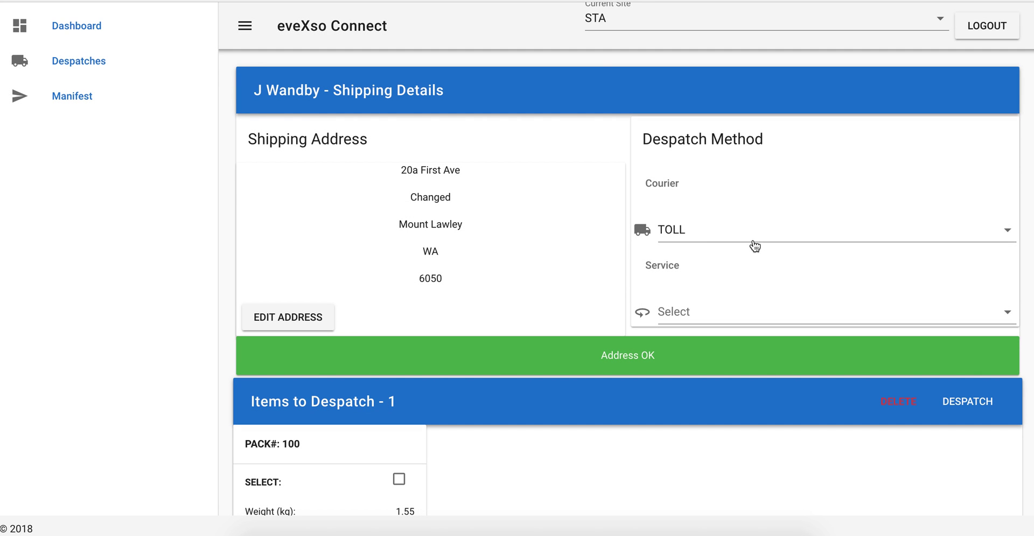
# Step: Set the despatch courier to STARTRACK and the service to Premium
pyautogui.click(757, 232)
pyautogui.click(759, 208)
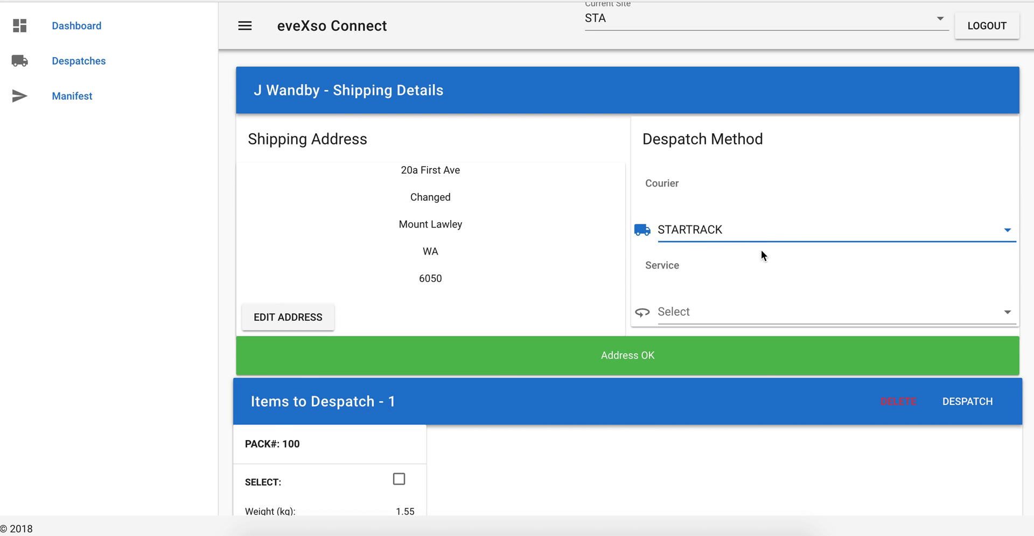
pyautogui.click(771, 315)
pyautogui.click(764, 331)
# Step: Set the width of pack 100's box to 10 cm and save the box details
pyautogui.scroll(-3, 693, 403)
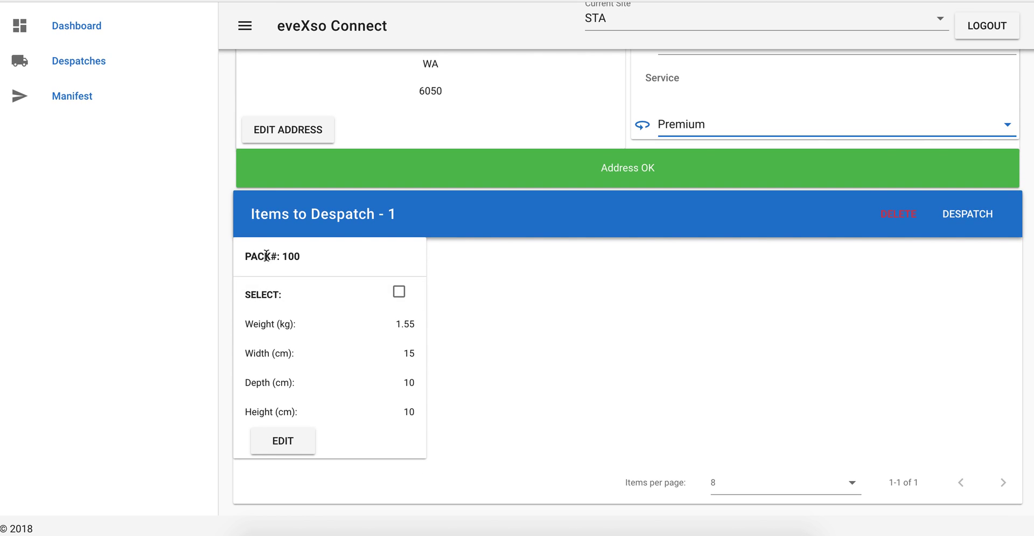
pyautogui.click(285, 439)
pyautogui.click(495, 247)
pyautogui.press('BackSpace')
pyautogui.write('0')
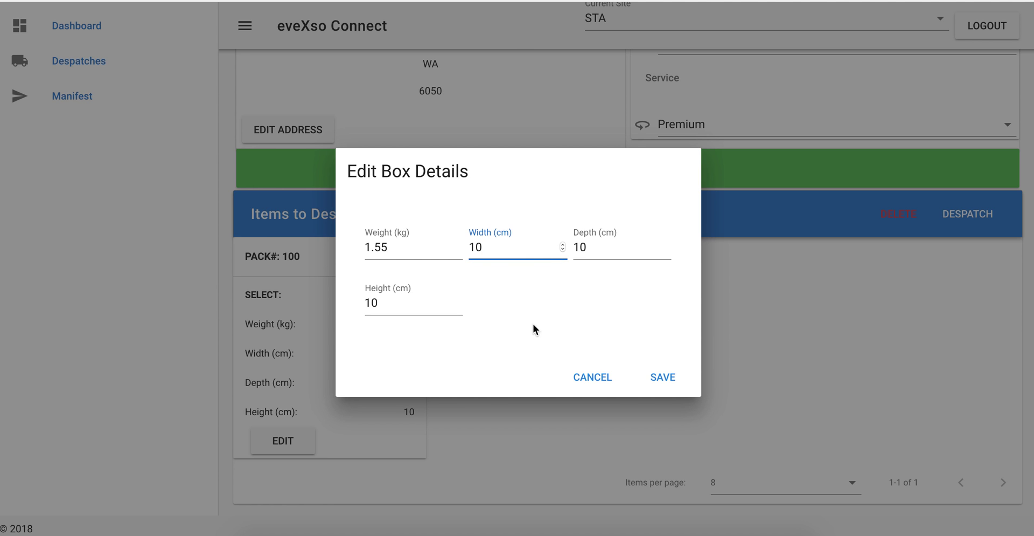
pyautogui.click(663, 376)
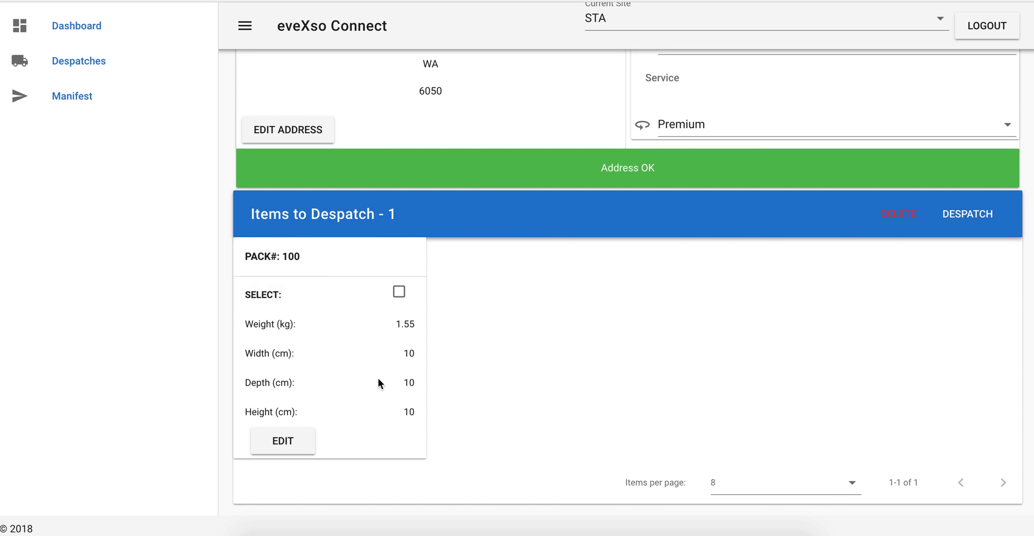
# Step: Despatch the shipment and view its generated StarTrack label, closing the label document
pyautogui.scroll(2, 713, 365)
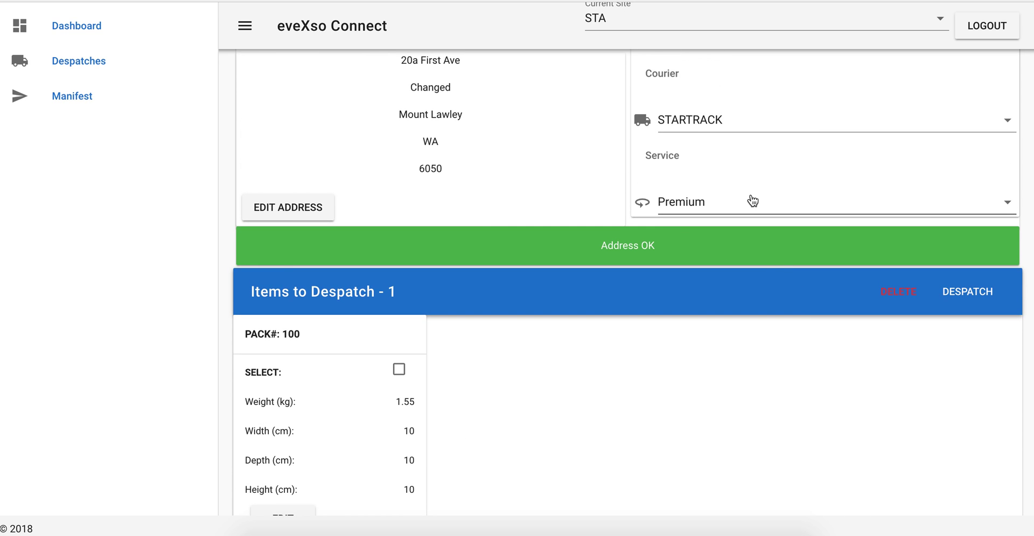
pyautogui.scroll(1, 751, 201)
pyautogui.click(976, 349)
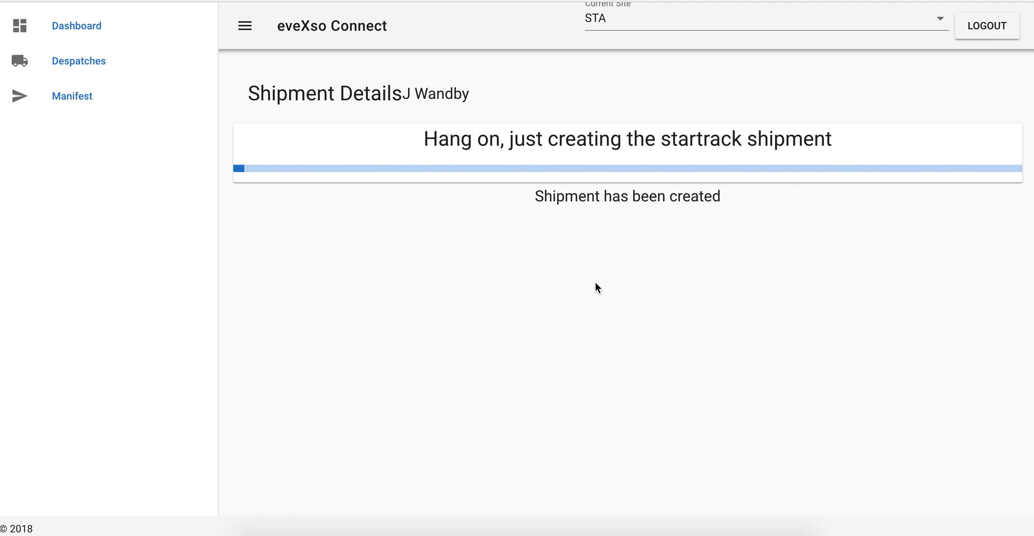
pyautogui.click(566, 233)
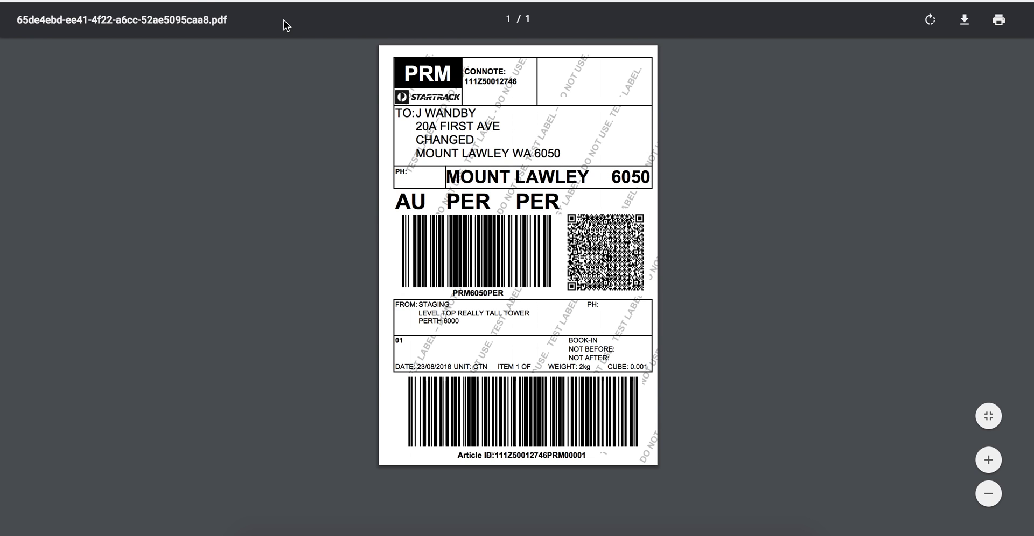
pyautogui.hotkey('ctrl', 'w')
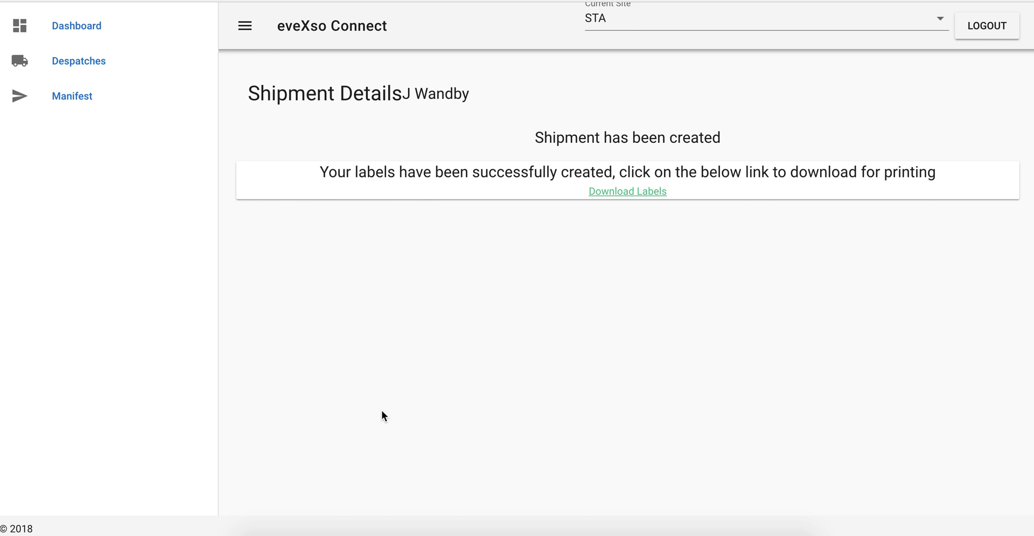